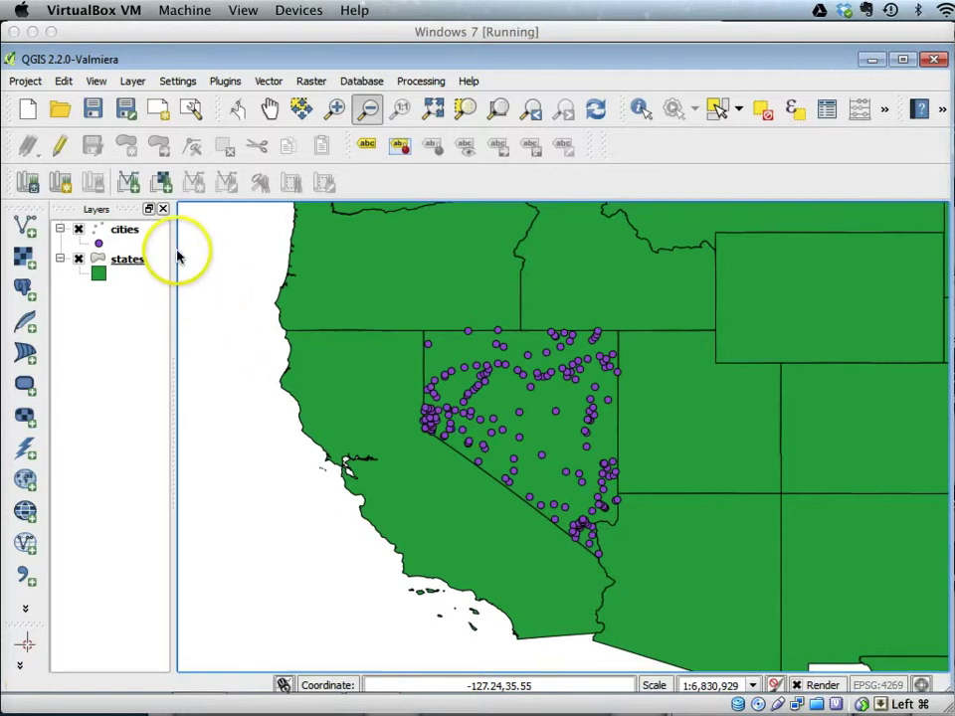
- Move the cities layer above states in the Layers panel and open its context menu
{"action": "left_click_drag", "start_coordinate": [112, 243], "coordinate": [126, 237]}
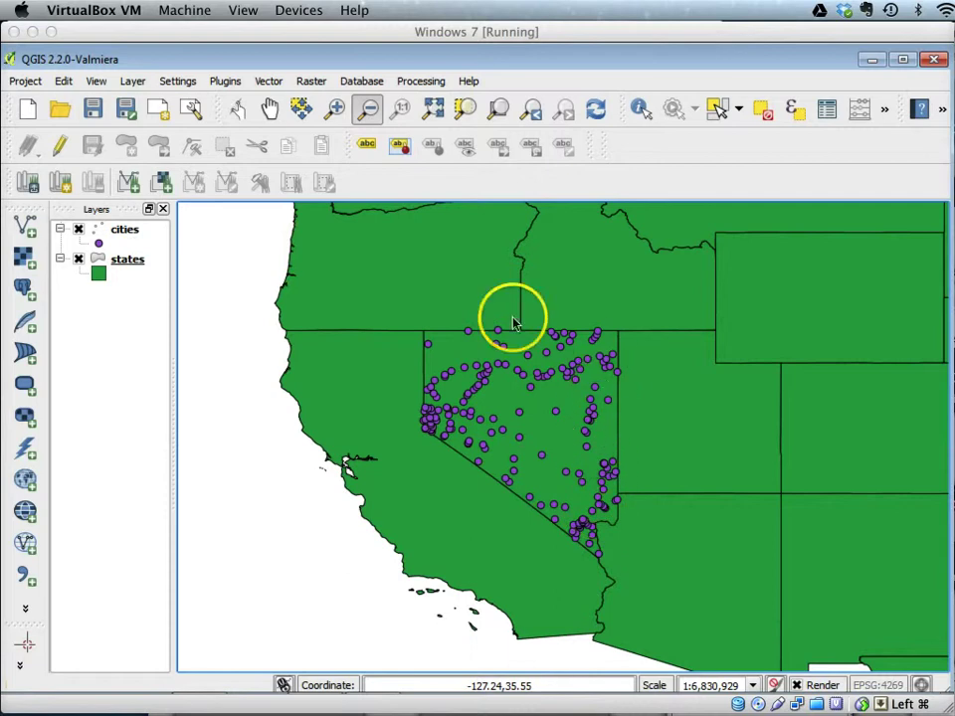
{"action": "right_click", "coordinate": [120, 229]}
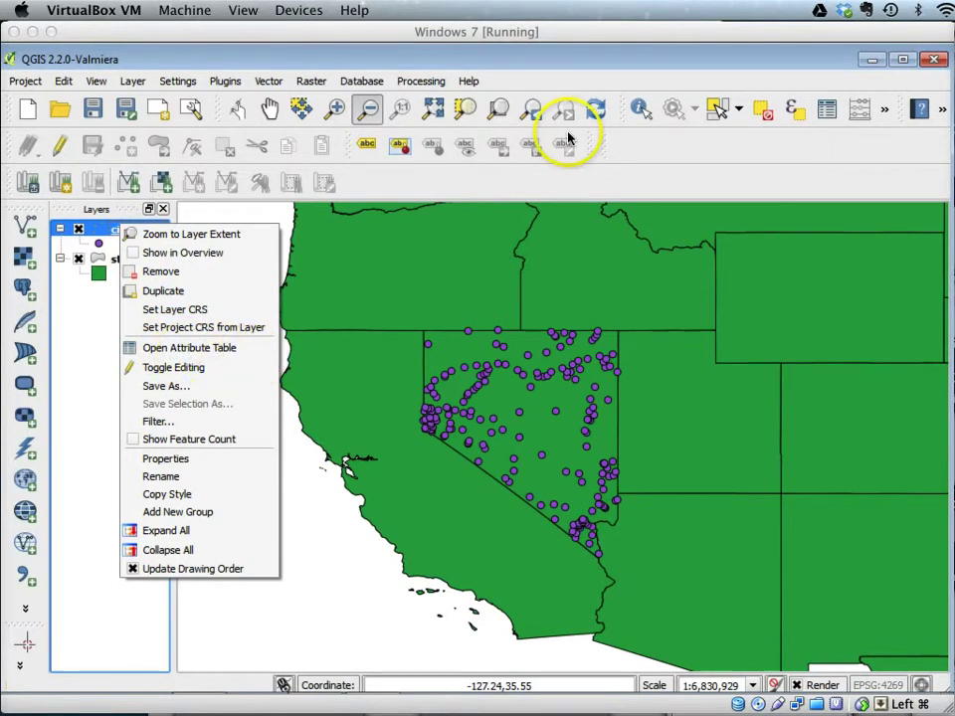
{"action": "left_click", "coordinate": [784, 145]}
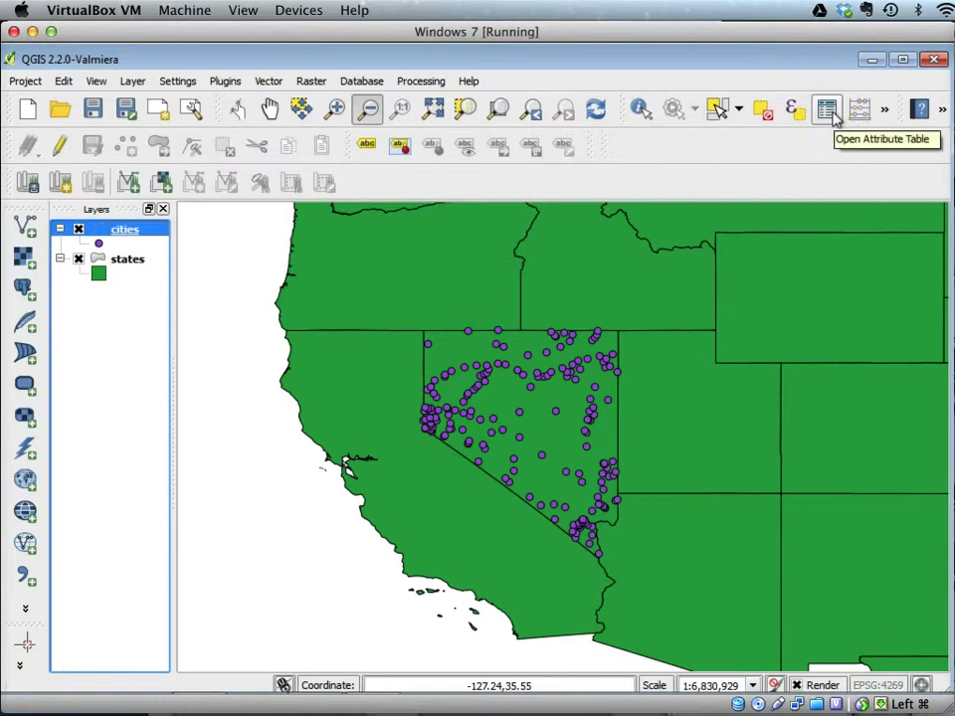
{"action": "left_click", "coordinate": [830, 111]}
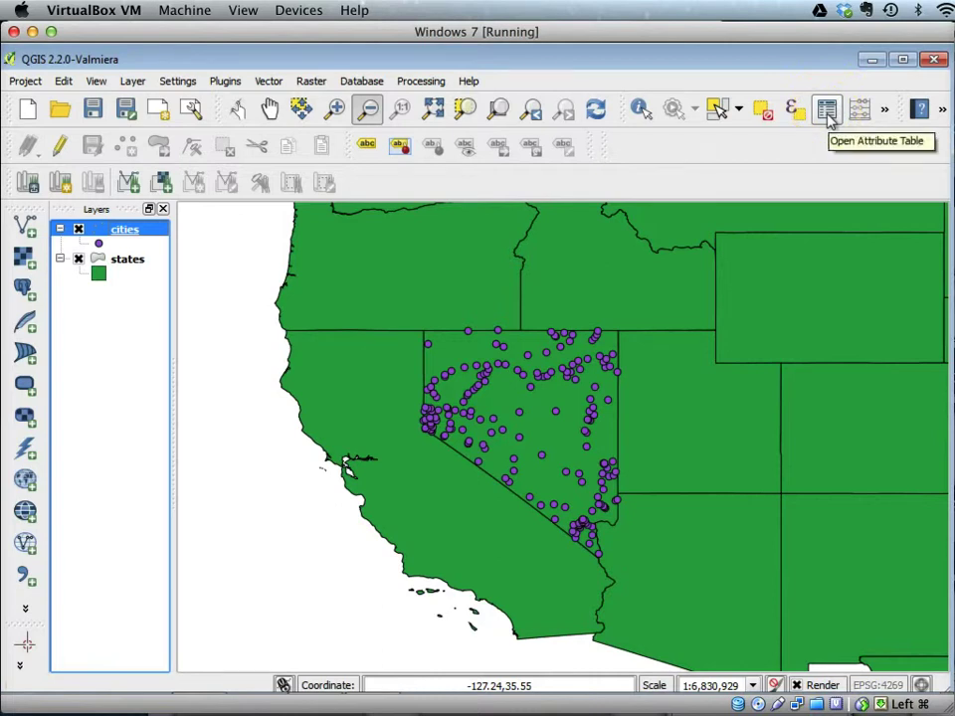
{"action": "right_click", "coordinate": [117, 231]}
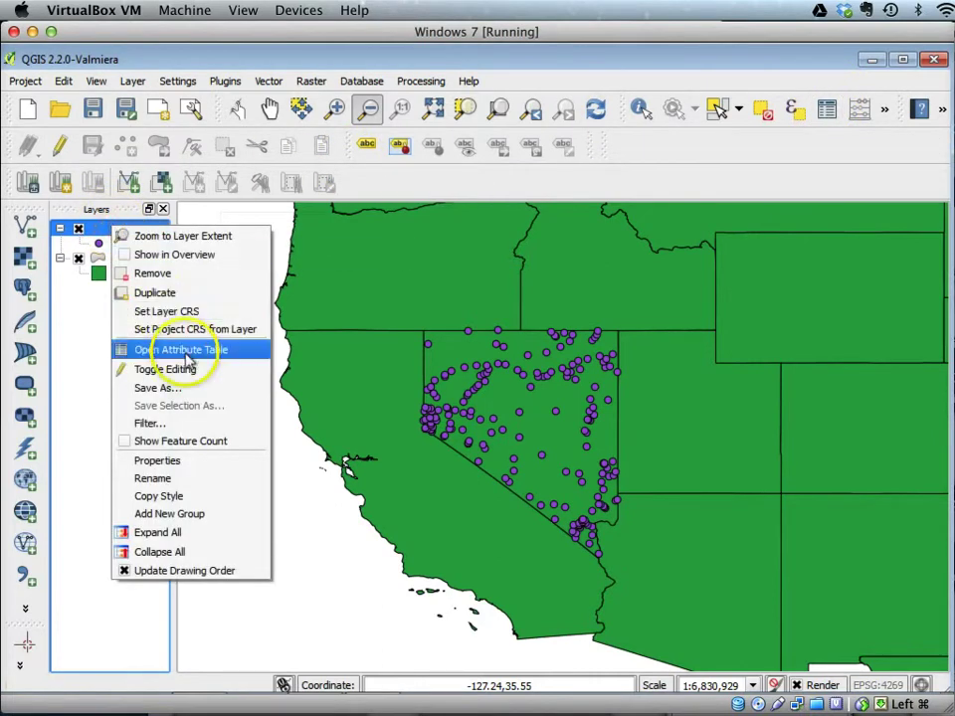
- Open the cities attribute table, scroll its 178 records, and move the window aside
{"action": "left_click", "coordinate": [132, 349]}
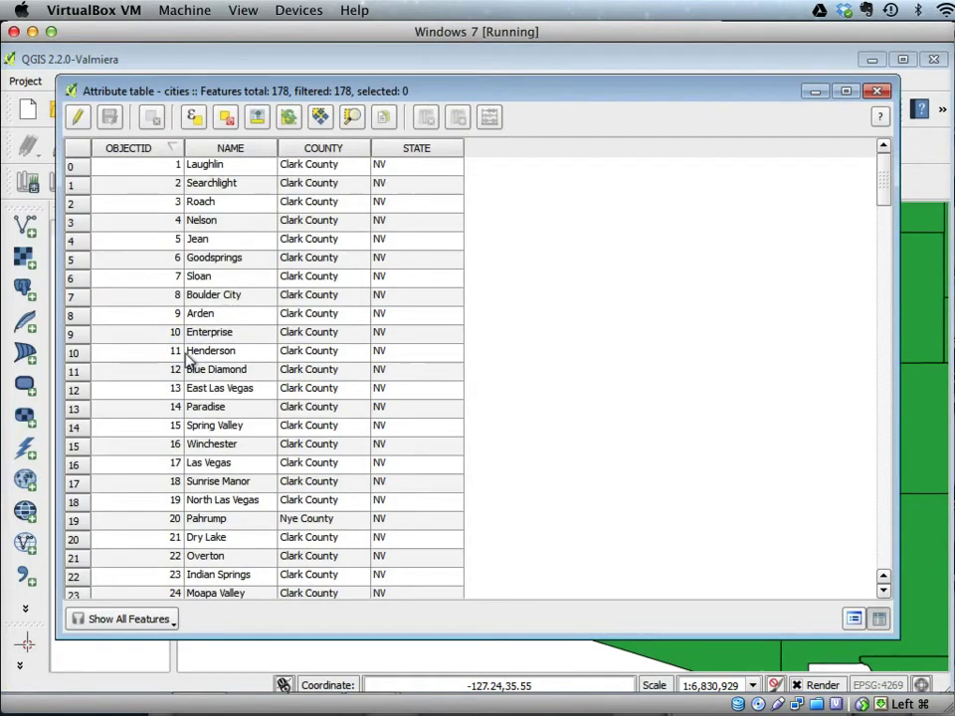
{"action": "left_click_drag", "start_coordinate": [515, 307], "coordinate": [658, 272]}
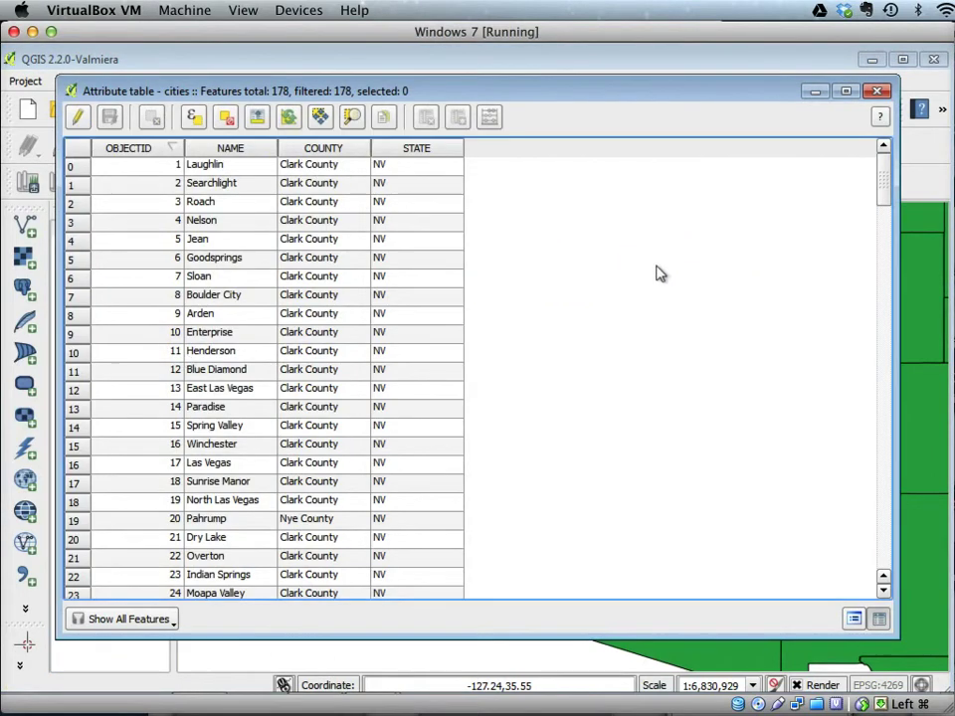
{"action": "scroll", "coordinate": [656, 272], "scroll_direction": "down", "scroll_amount": 20}
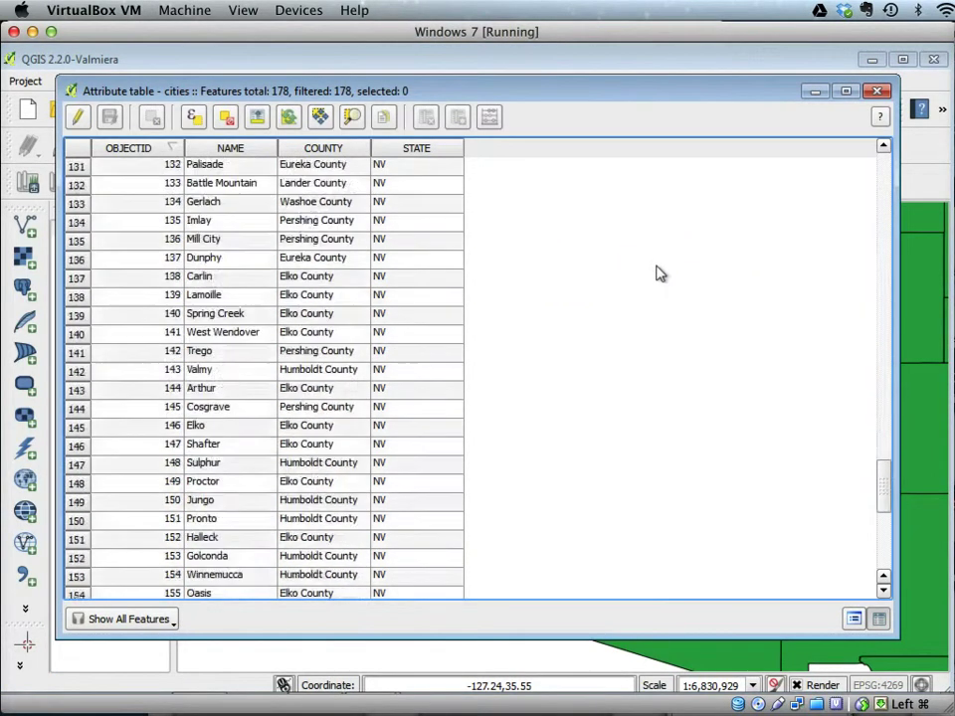
{"action": "scroll", "coordinate": [656, 272], "scroll_direction": "down", "scroll_amount": 8}
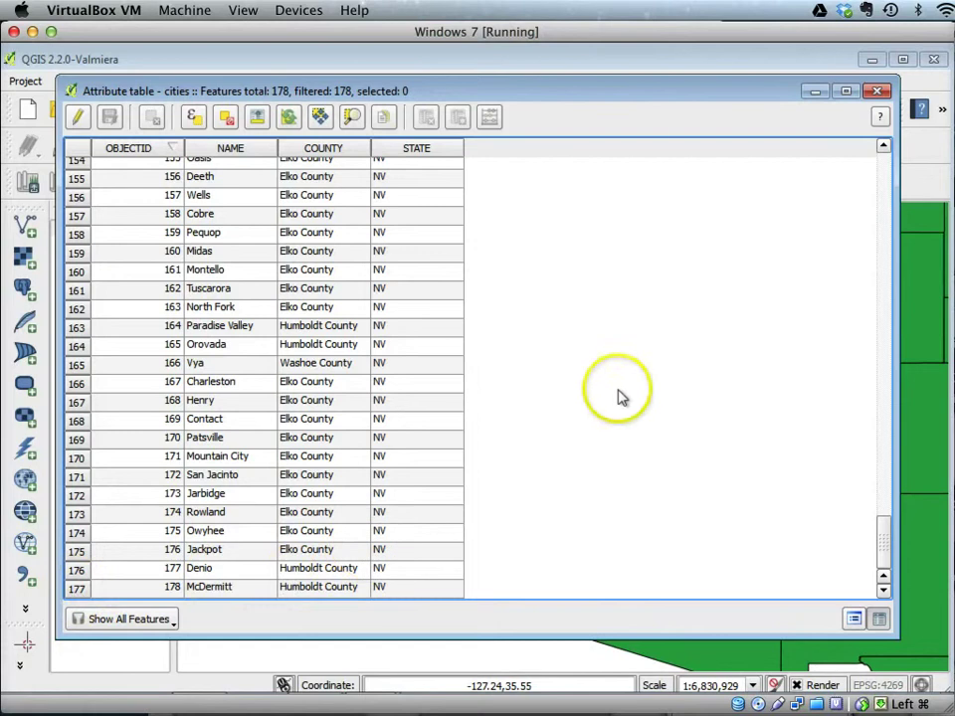
{"action": "scroll", "coordinate": [616, 398], "scroll_direction": "up", "scroll_amount": 20}
{"action": "scroll", "coordinate": [616, 398], "scroll_direction": "up", "scroll_amount": 20}
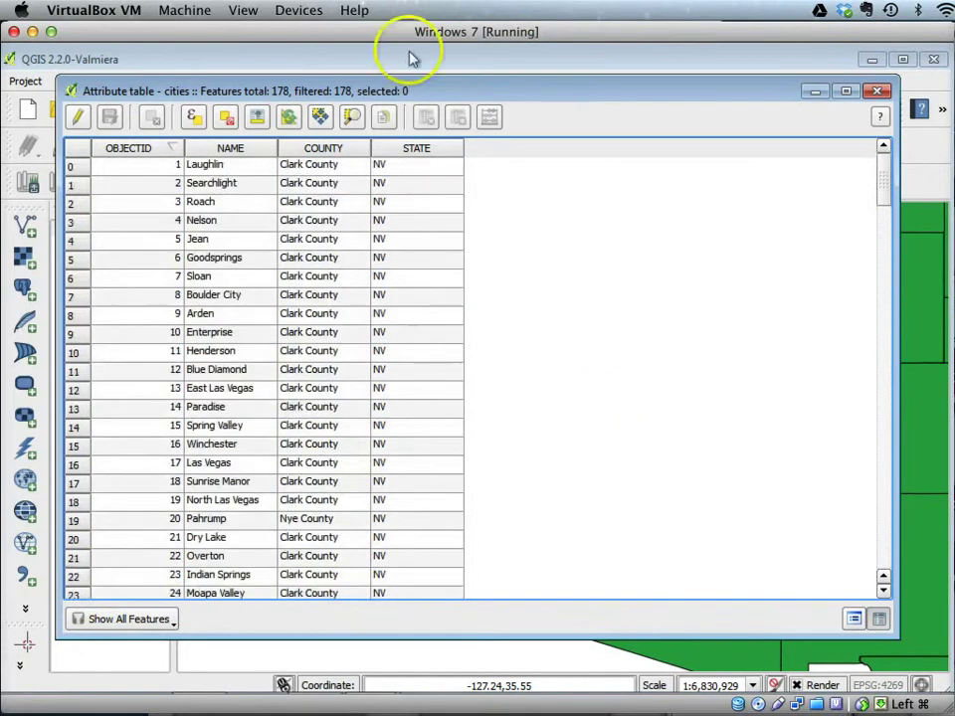
{"action": "left_click_drag", "start_coordinate": [520, 85], "coordinate": [76, 99]}
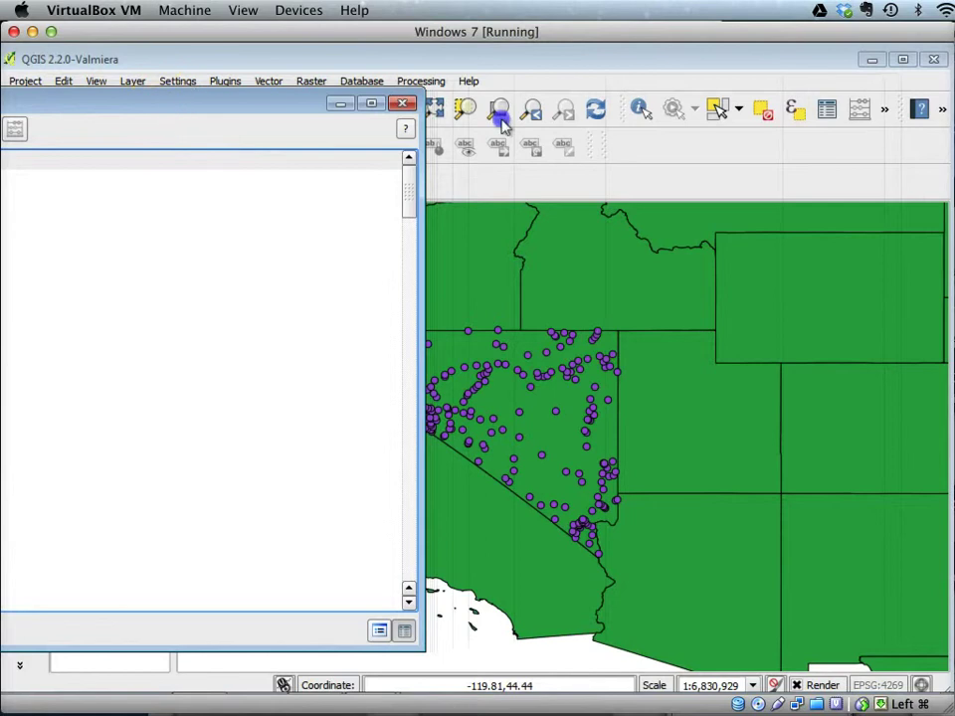
- Bring the cities table back, try selecting Searchlight and Laughlin, then move it below the map
{"action": "left_click_drag", "start_coordinate": [169, 103], "coordinate": [634, 103]}
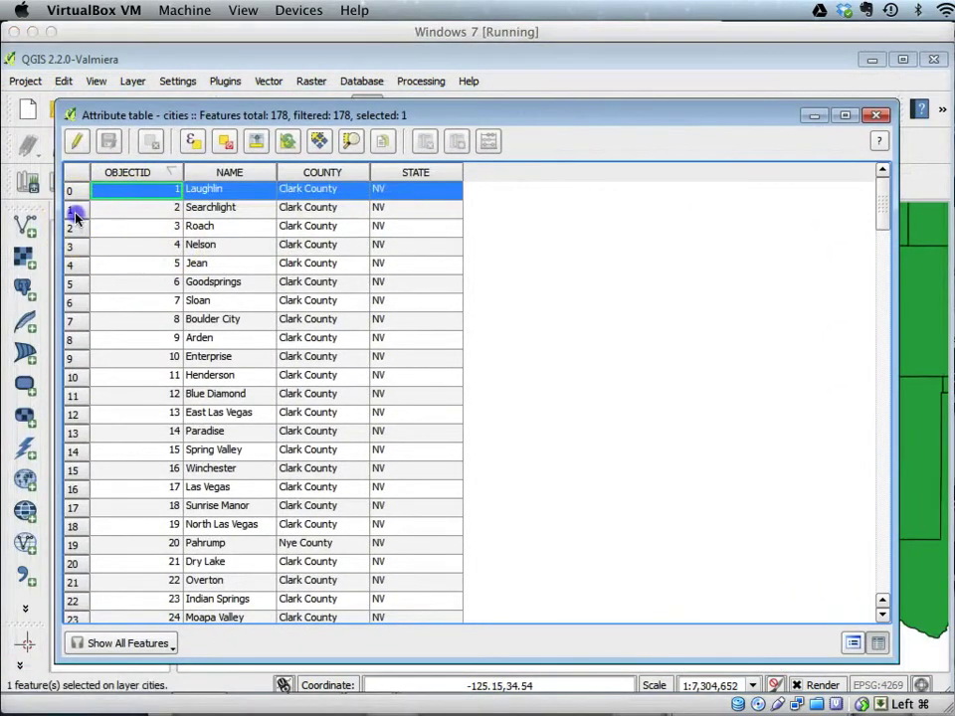
{"action": "left_click", "coordinate": [75, 204]}
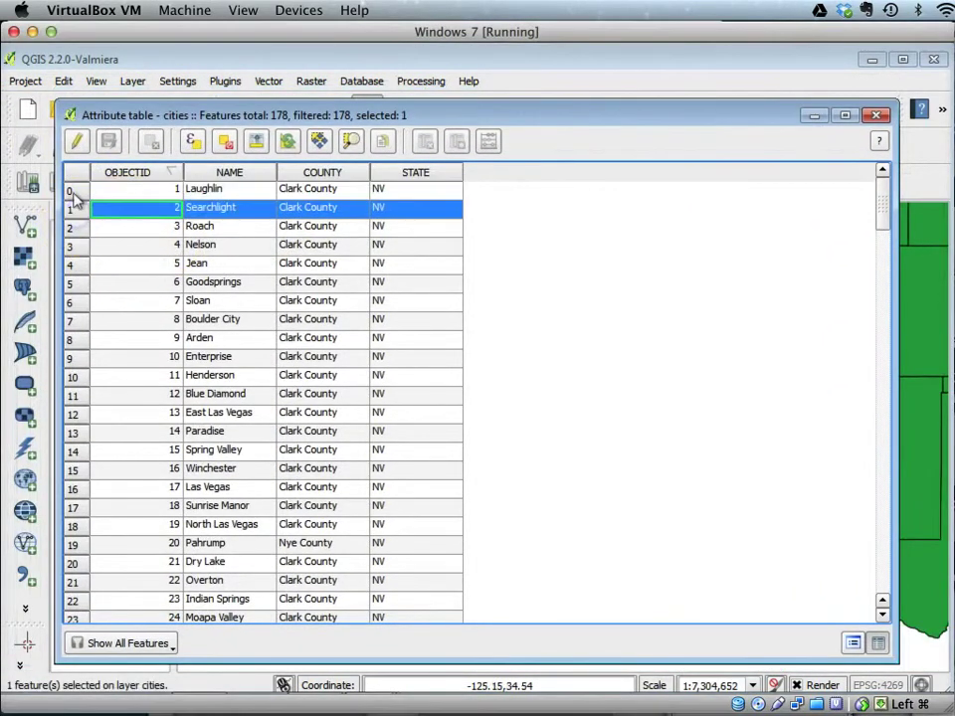
{"action": "left_click", "coordinate": [71, 191]}
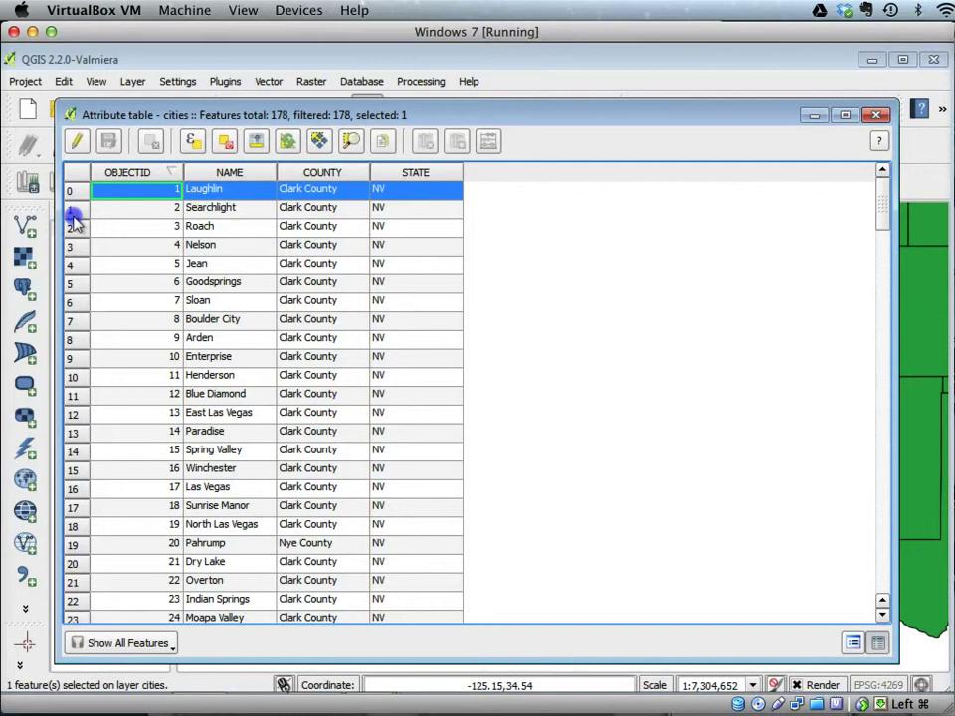
{"action": "left_click", "coordinate": [71, 211]}
{"action": "left_click_drag", "start_coordinate": [220, 115], "coordinate": [244, 478]}
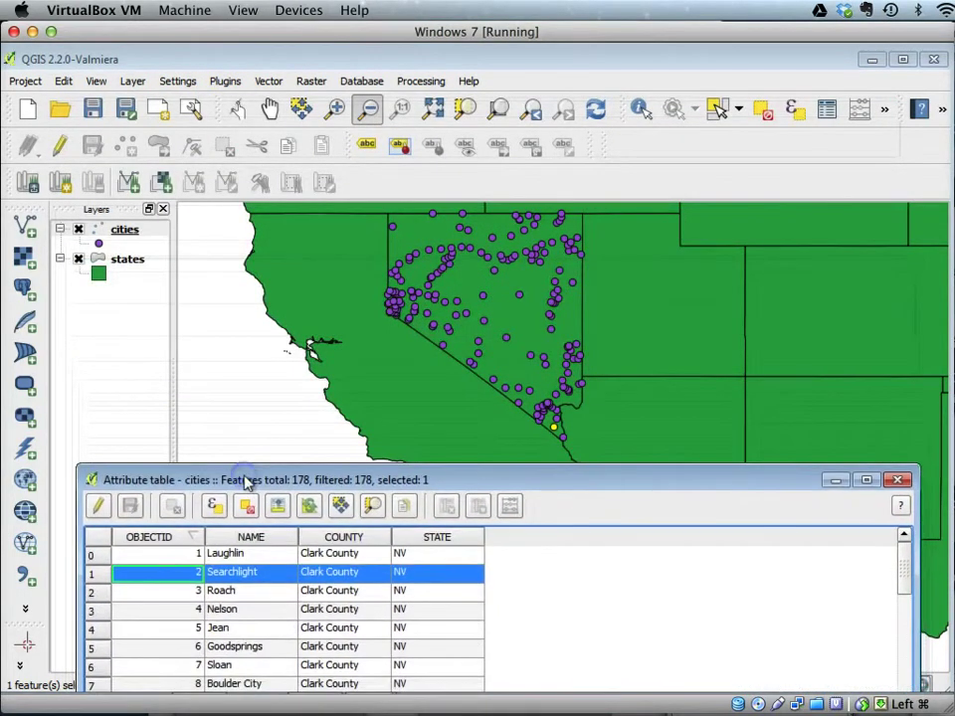
- Select Laughlin, Searchlight and Nelson together so their points highlight on the map
{"action": "left_click", "coordinate": [93, 557]}
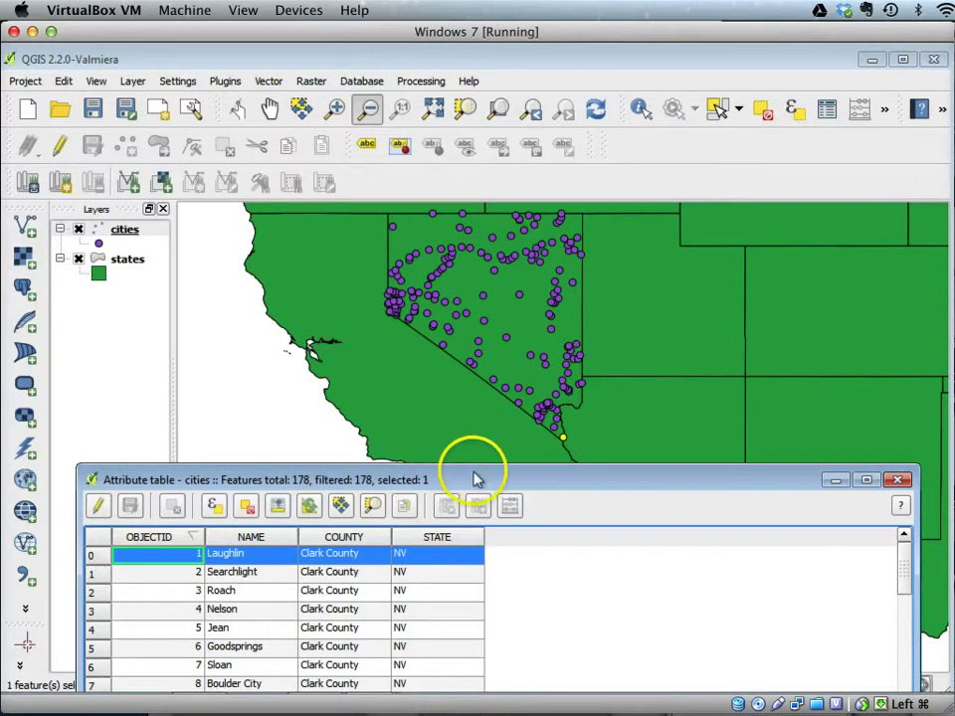
{"action": "left_click", "coordinate": [92, 594]}
{"action": "left_click", "coordinate": [93, 610]}
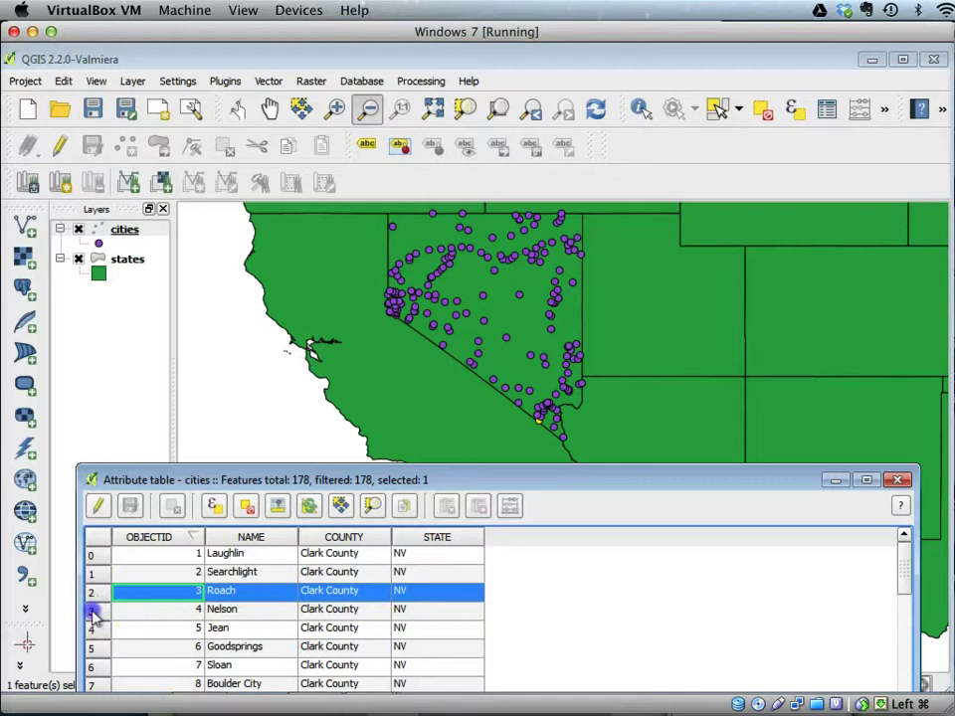
{"action": "left_click", "coordinate": [94, 629]}
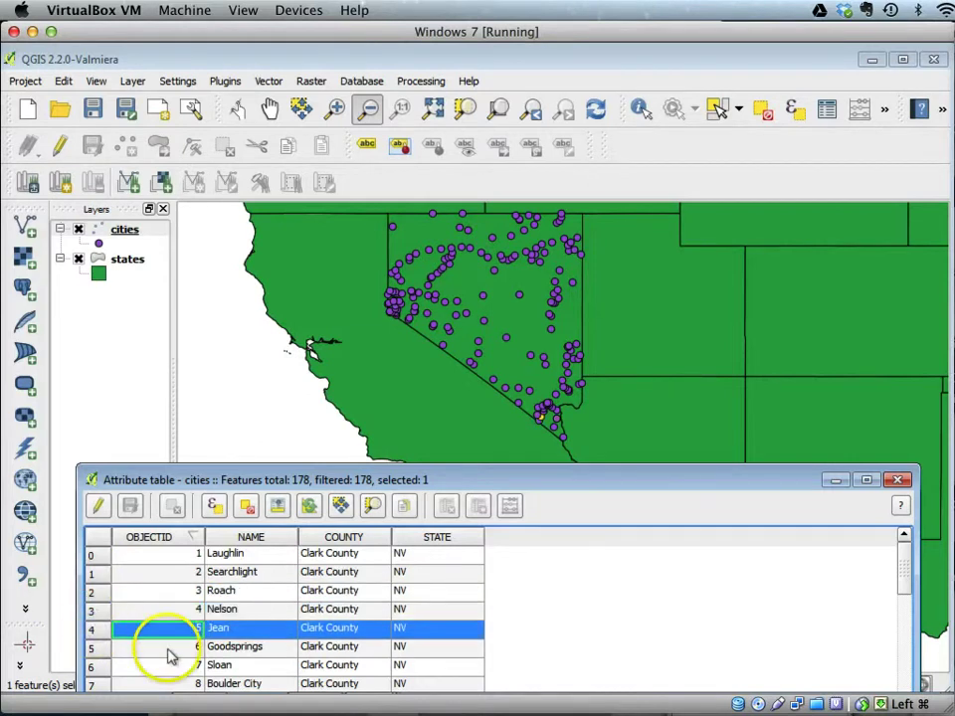
{"action": "left_click", "coordinate": [96, 557]}
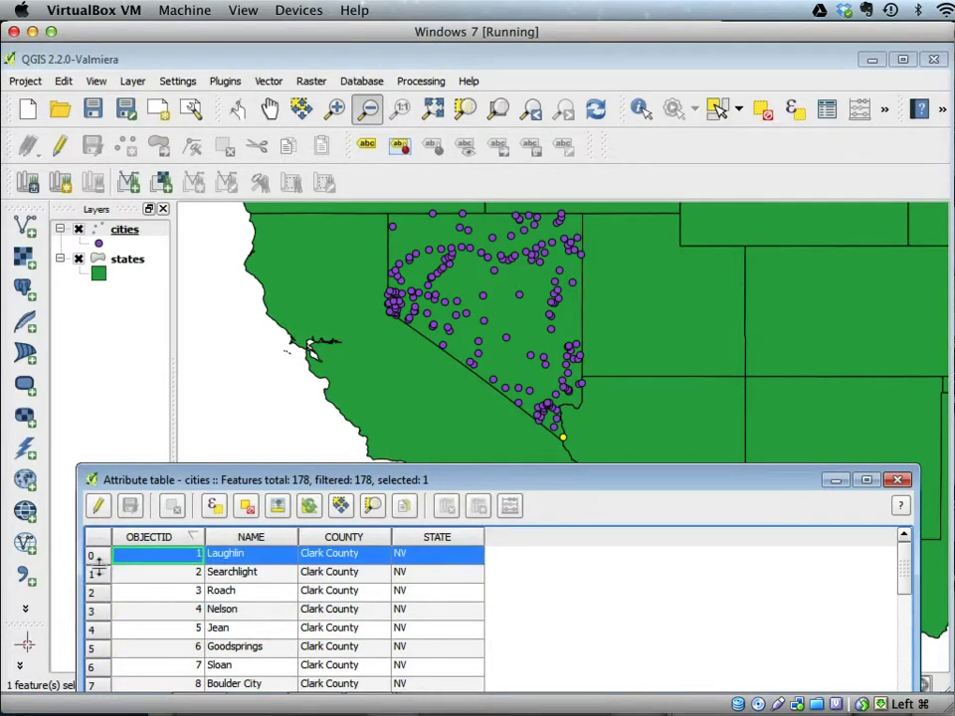
{"action": "left_click", "coordinate": [99, 575], "text": "ctrl"}
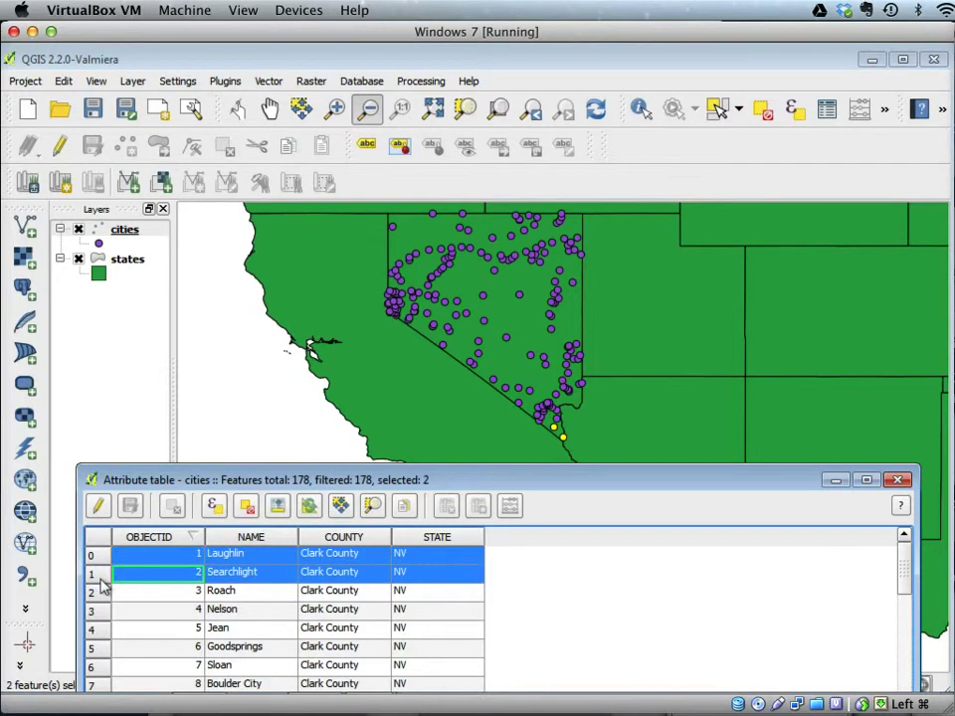
{"action": "left_click", "coordinate": [94, 612], "text": "ctrl"}
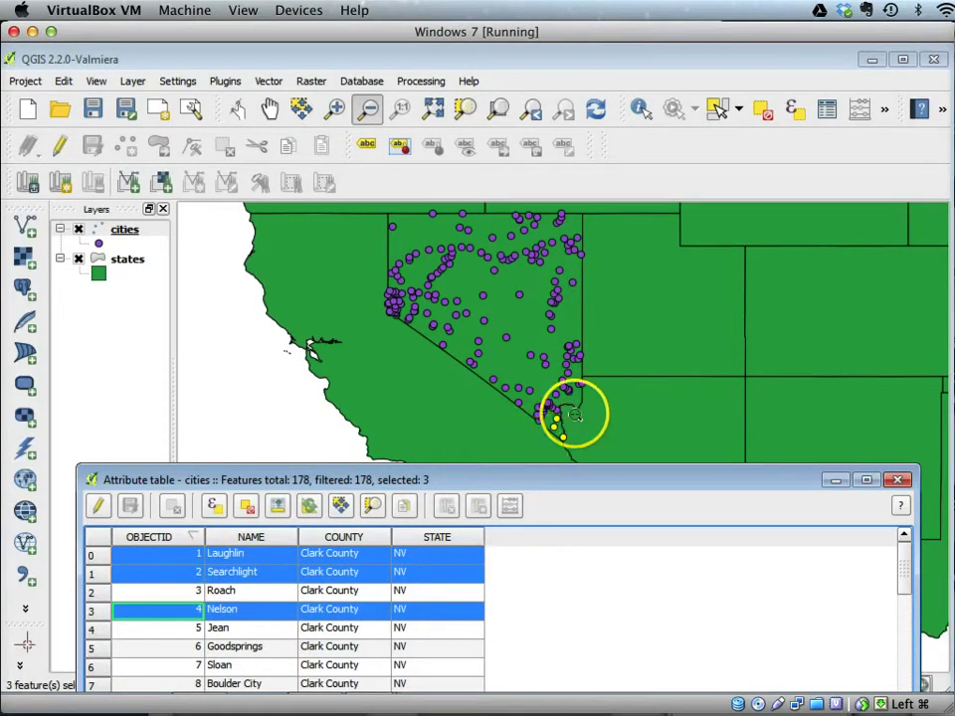
- Close the cities attribute table and open the states layer's attribute table
{"action": "left_click_drag", "start_coordinate": [550, 479], "coordinate": [536, 177]}
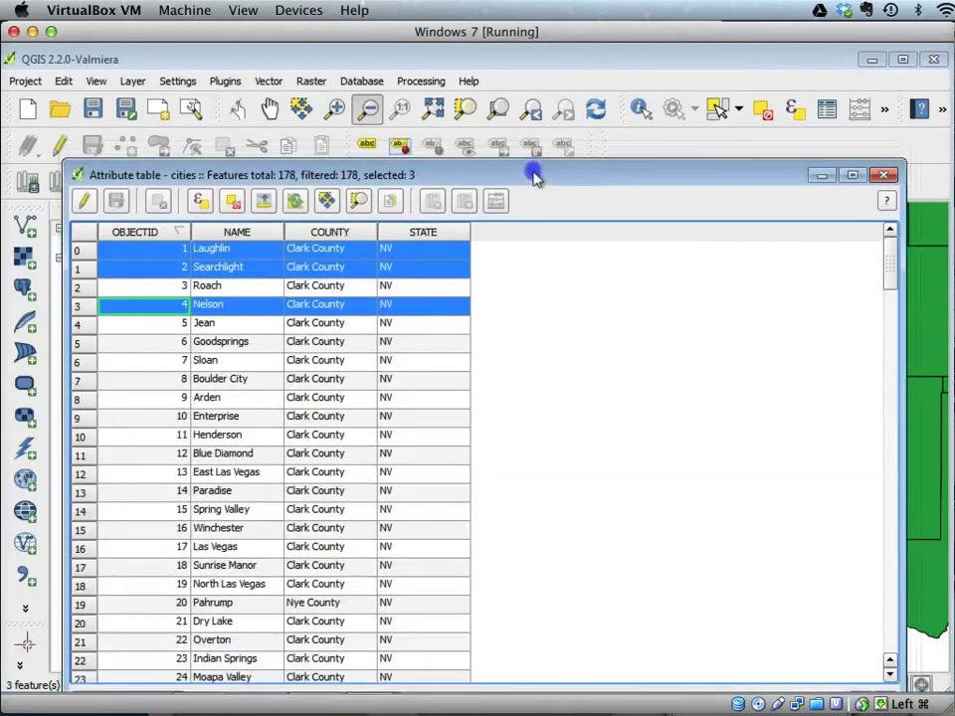
{"action": "left_click", "coordinate": [882, 175]}
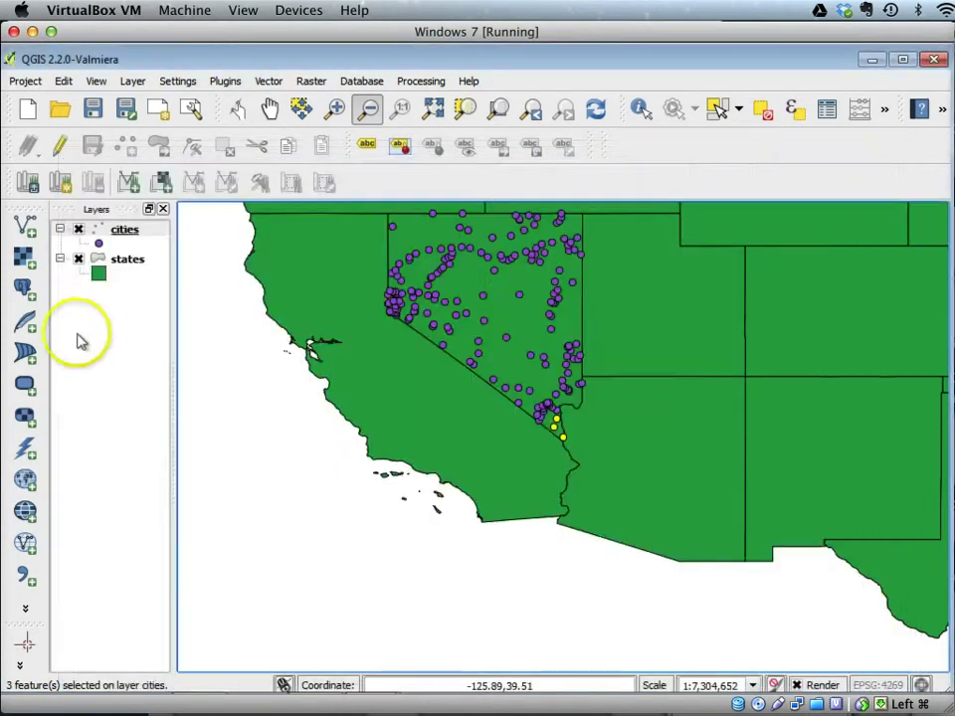
{"action": "left_click", "coordinate": [129, 261]}
{"action": "right_click", "coordinate": [128, 263]}
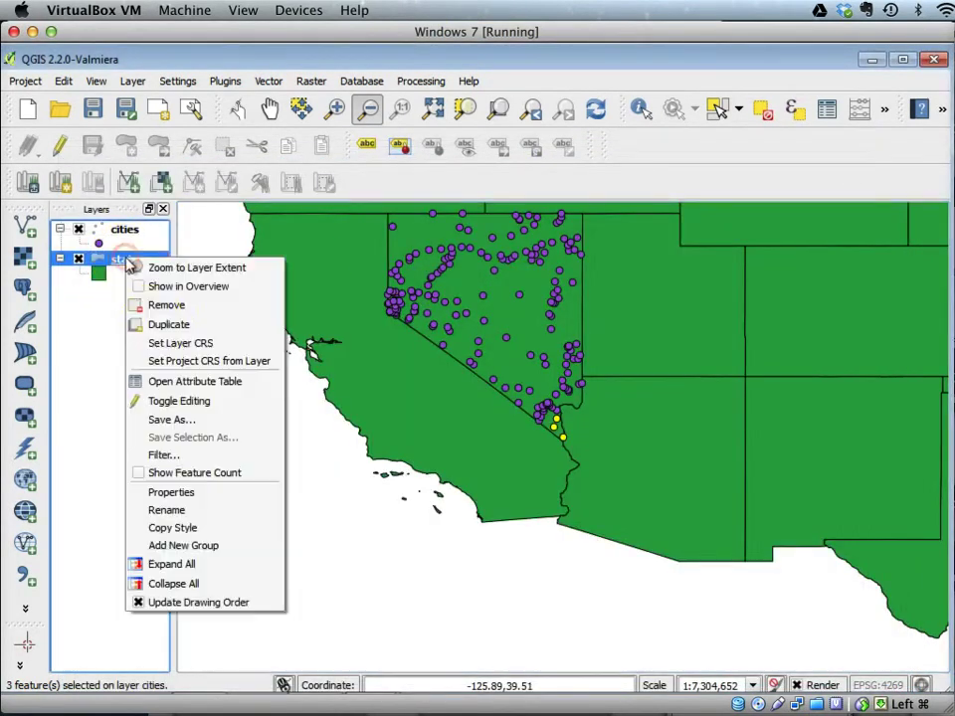
{"action": "left_click", "coordinate": [164, 381]}
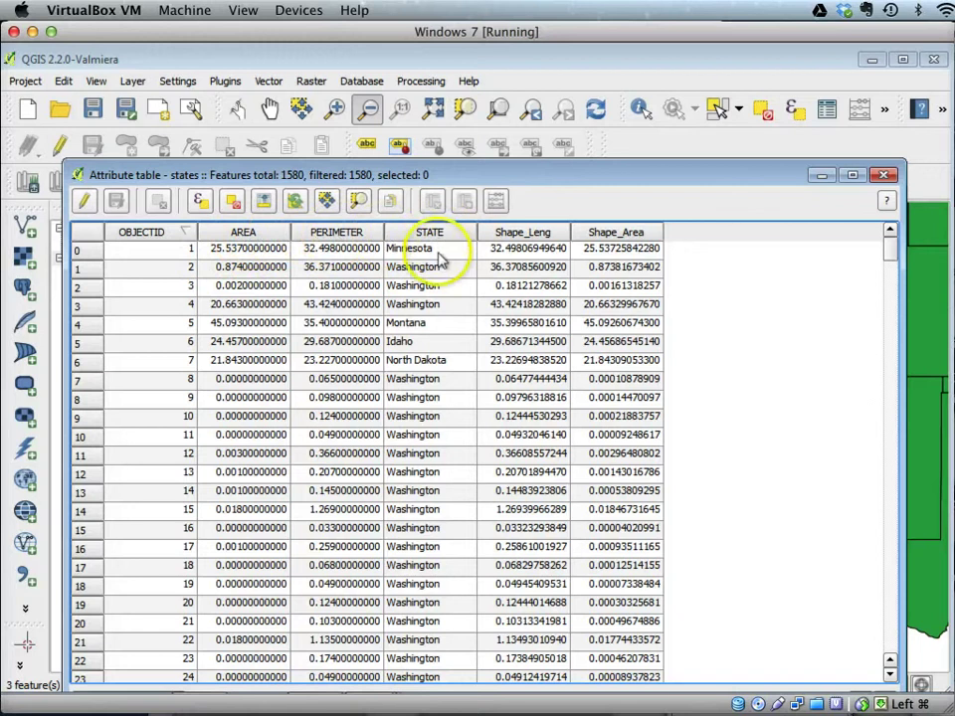
- Scroll through the 1580 records of the states attribute table
{"action": "scroll", "coordinate": [435, 433], "scroll_direction": "down", "scroll_amount": 11}
{"action": "scroll", "coordinate": [442, 444], "scroll_direction": "up", "scroll_amount": 7}
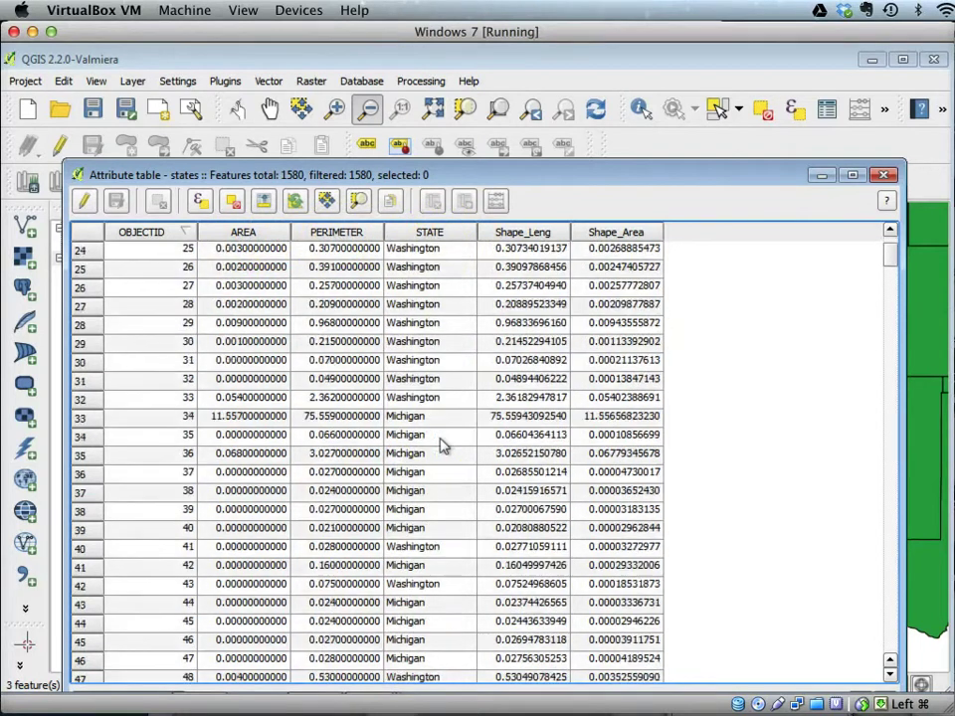
{"action": "scroll", "coordinate": [442, 444], "scroll_direction": "up", "scroll_amount": 4}
{"action": "scroll", "coordinate": [442, 445], "scroll_direction": "down", "scroll_amount": 14}
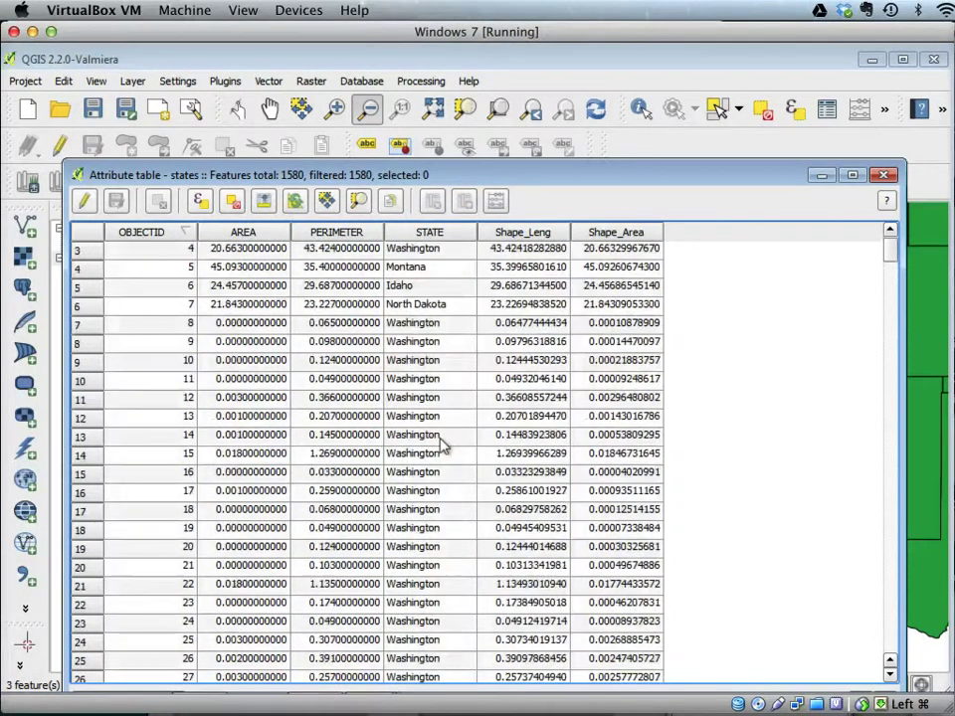
{"action": "scroll", "coordinate": [442, 445], "scroll_direction": "down", "scroll_amount": 5}
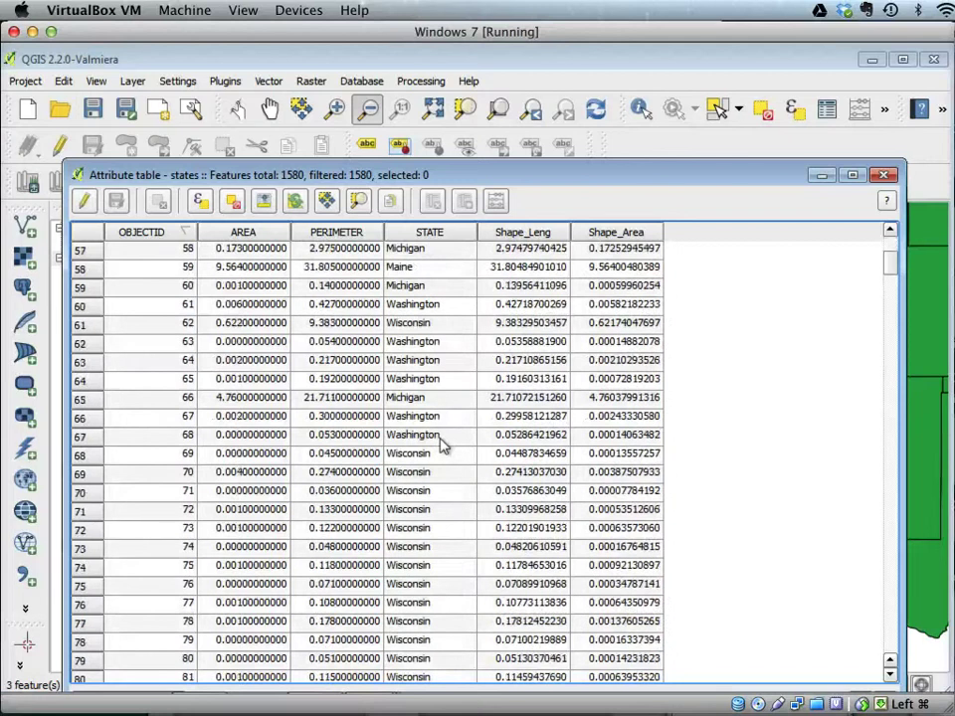
{"action": "scroll", "coordinate": [443, 445], "scroll_direction": "down", "scroll_amount": 5}
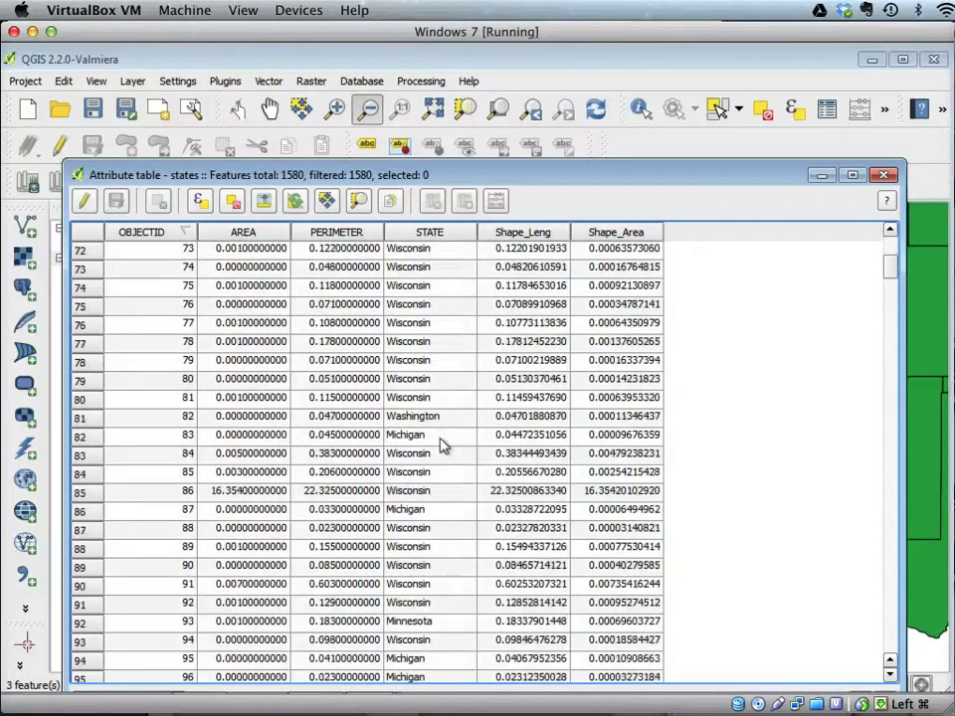
{"action": "scroll", "coordinate": [443, 445], "scroll_direction": "down", "scroll_amount": 13}
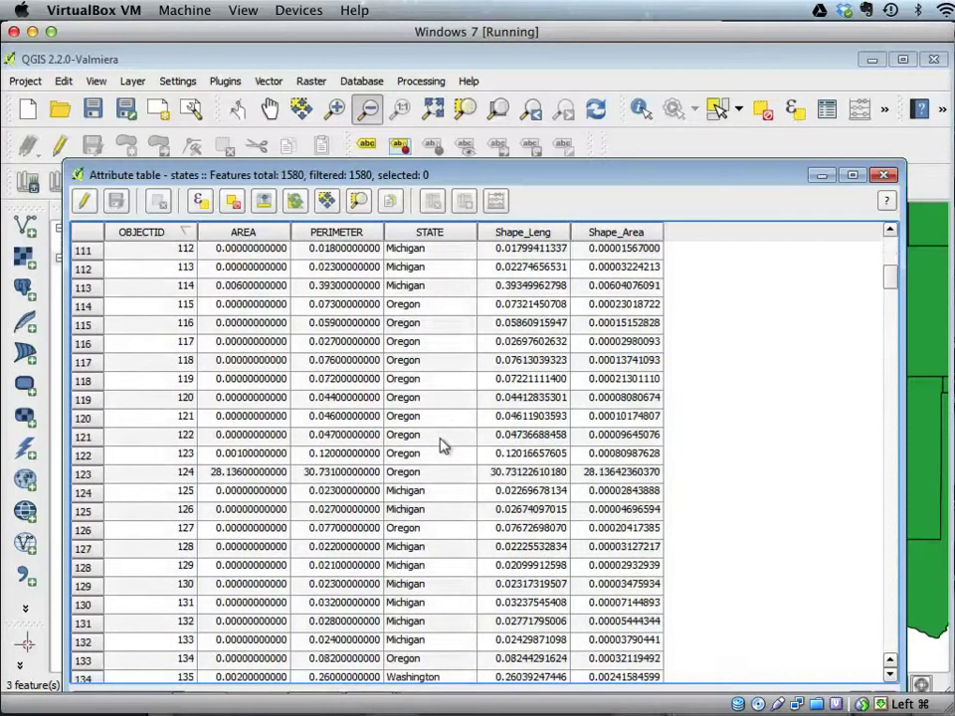
{"action": "scroll", "coordinate": [442, 445], "scroll_direction": "down", "scroll_amount": 5}
- Sort the states attribute table ascending by the STATE column
{"action": "left_click", "coordinate": [448, 239]}
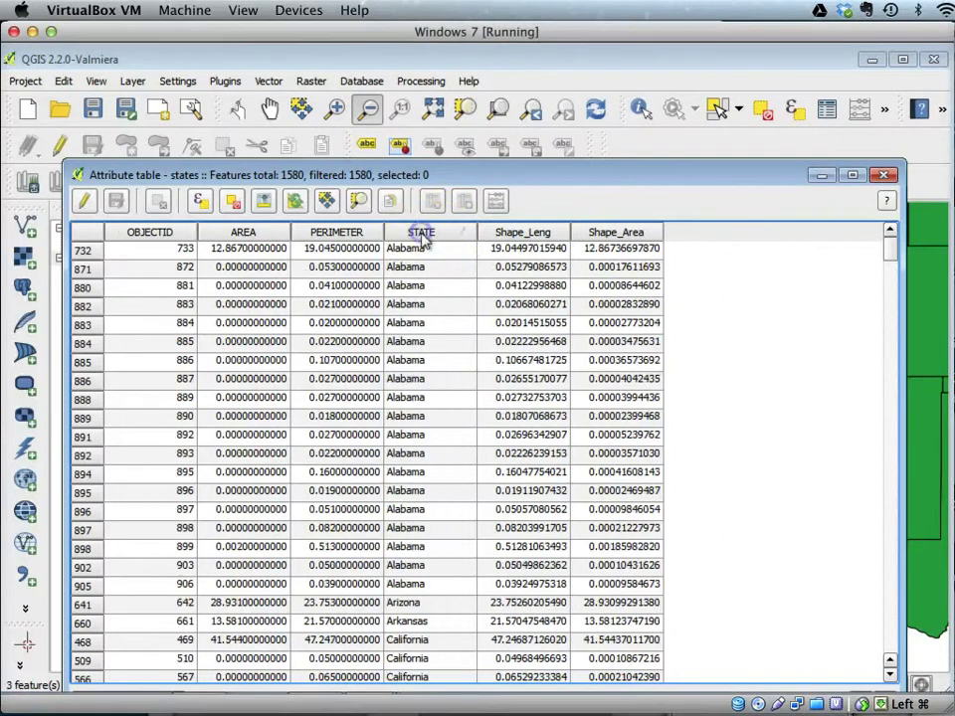
{"action": "left_click", "coordinate": [360, 232]}
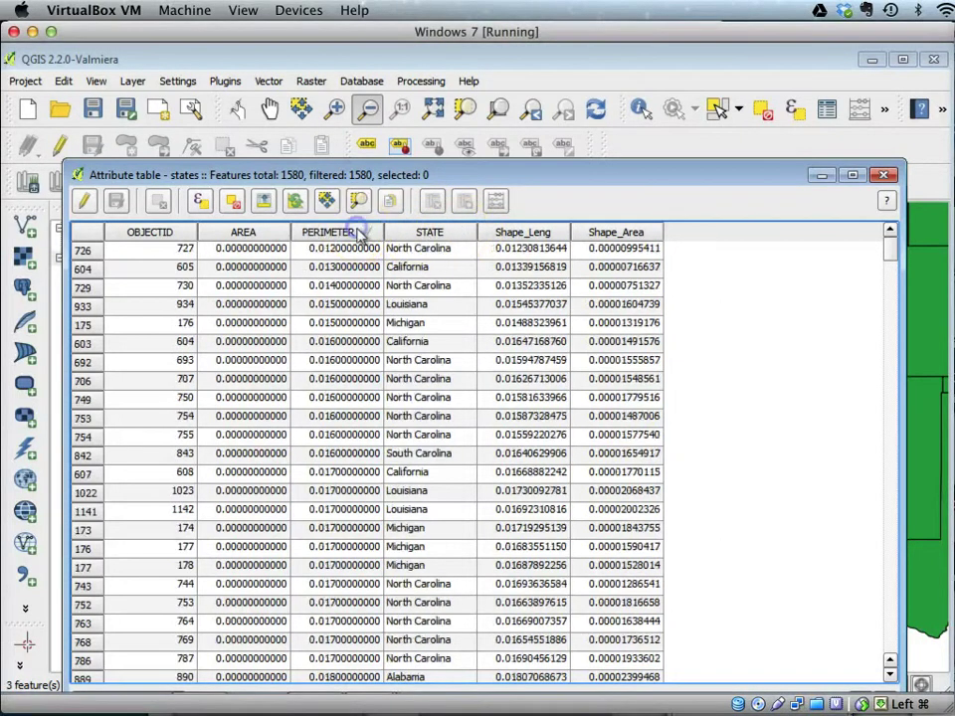
{"action": "left_click", "coordinate": [445, 233]}
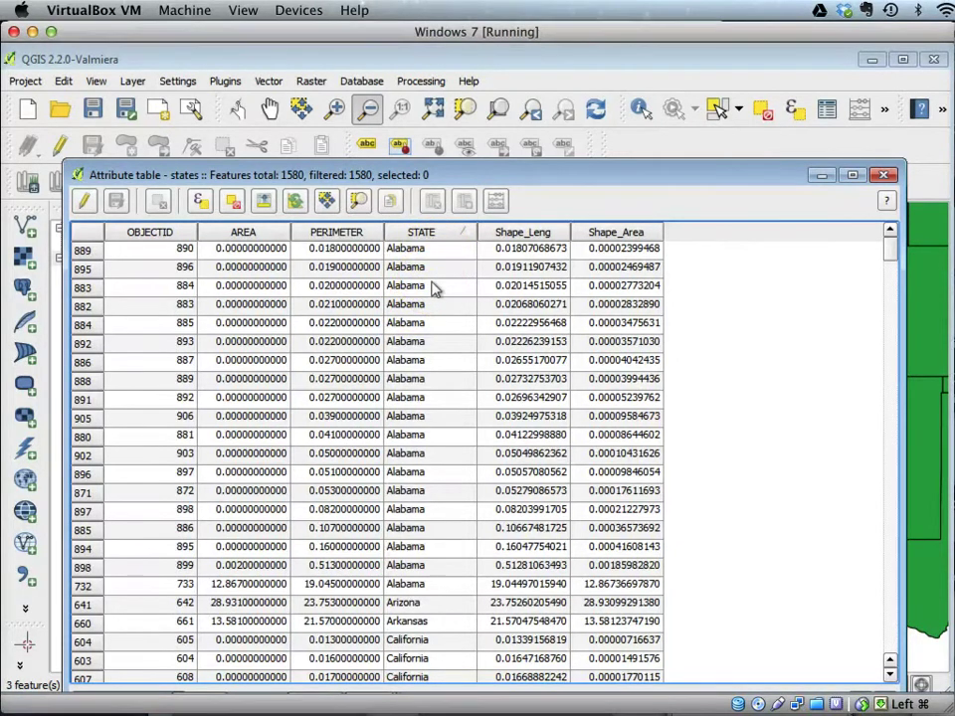
{"action": "scroll", "coordinate": [433, 287], "scroll_direction": "down", "scroll_amount": 4}
{"action": "scroll", "coordinate": [433, 287], "scroll_direction": "up", "scroll_amount": 4}
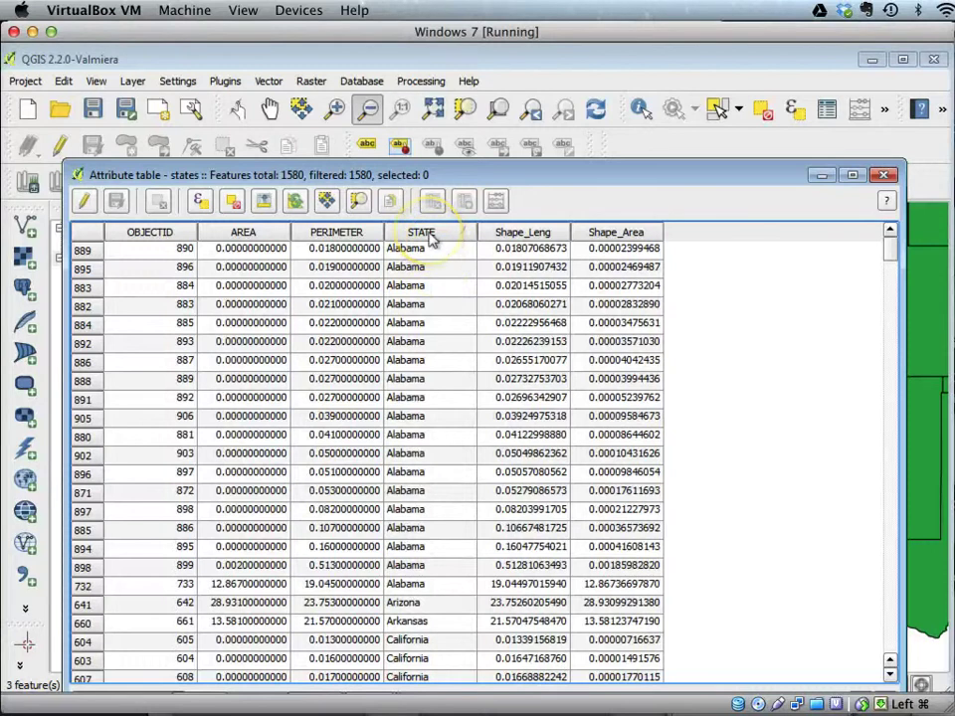
{"action": "left_click", "coordinate": [429, 236]}
{"action": "left_click", "coordinate": [427, 235]}
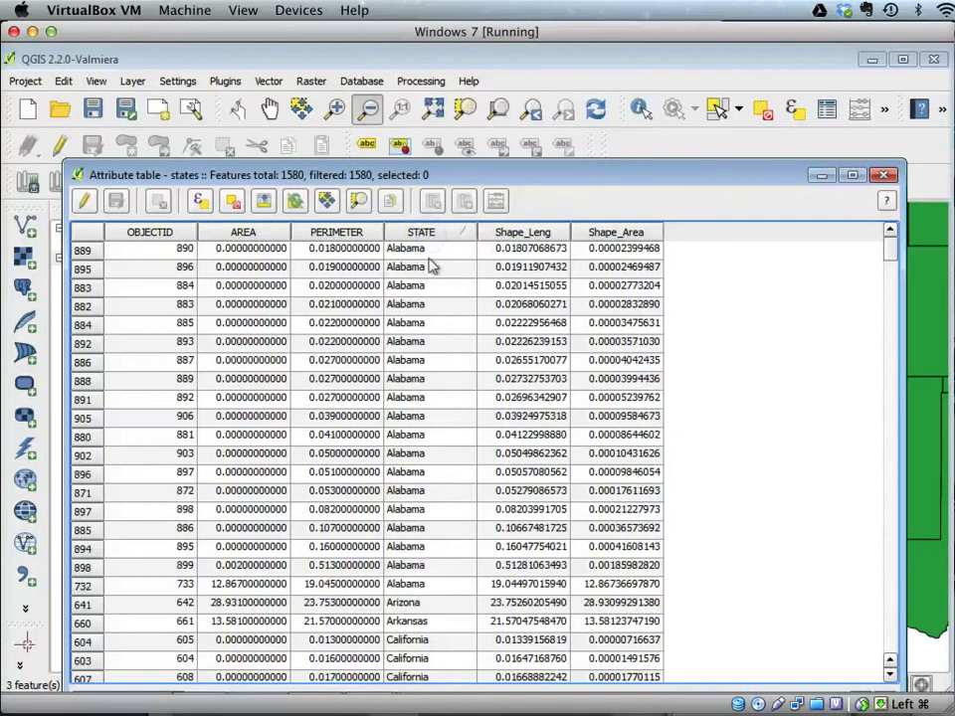
- Scroll down the STATE-sorted table to reach the Nevada records
{"action": "scroll", "coordinate": [448, 398], "scroll_direction": "down", "scroll_amount": 3}
{"action": "scroll", "coordinate": [448, 398], "scroll_direction": "down", "scroll_amount": 2}
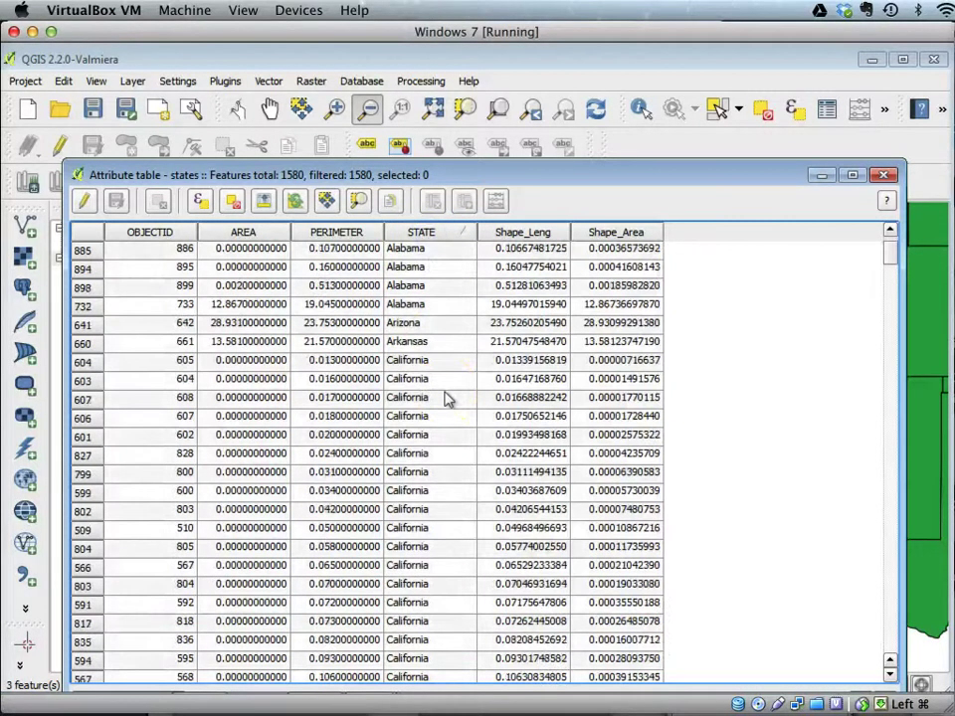
{"action": "scroll", "coordinate": [448, 398], "scroll_direction": "up", "scroll_amount": 6}
{"action": "scroll", "coordinate": [447, 398], "scroll_direction": "down", "scroll_amount": 3}
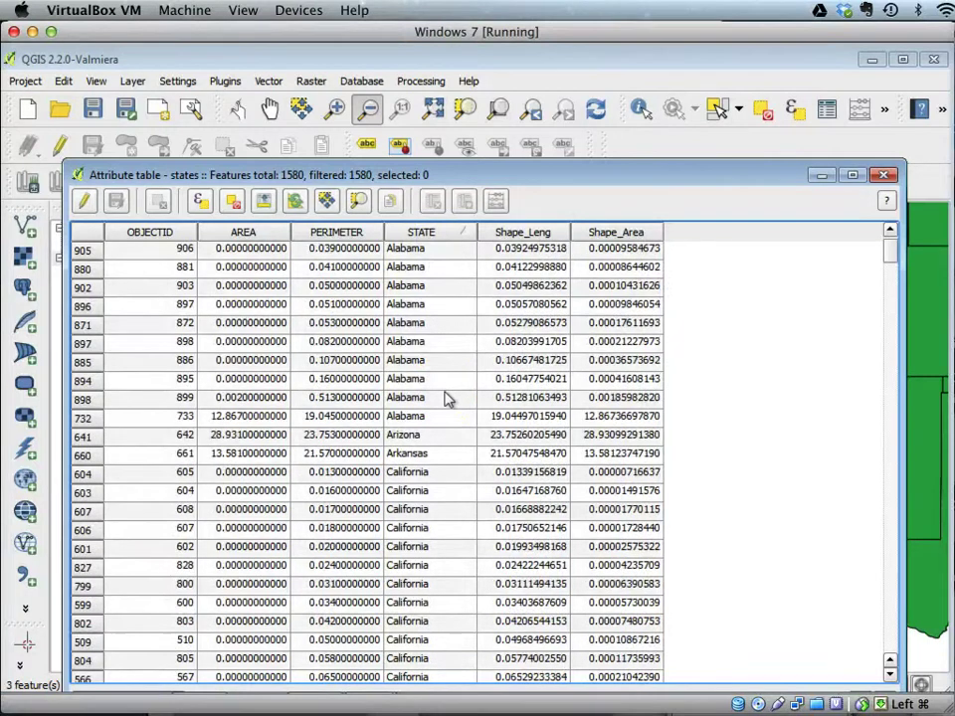
{"action": "scroll", "coordinate": [447, 398], "scroll_direction": "down", "scroll_amount": 5}
{"action": "scroll", "coordinate": [448, 398], "scroll_direction": "down", "scroll_amount": 15}
{"action": "scroll", "coordinate": [448, 397], "scroll_direction": "up", "scroll_amount": 4}
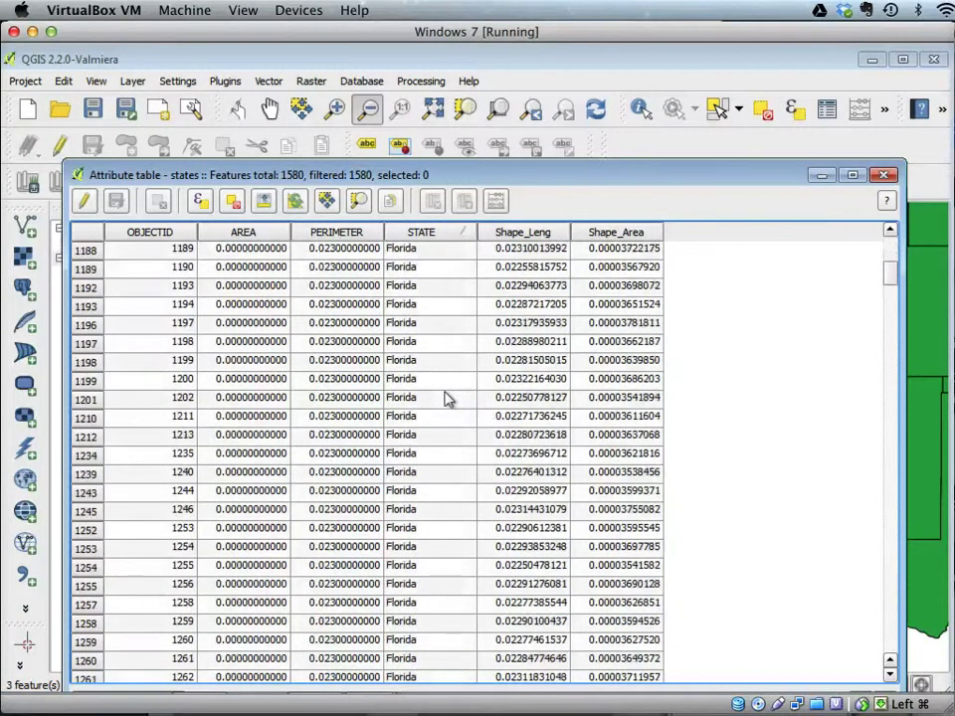
{"action": "scroll", "coordinate": [459, 378], "scroll_direction": "down", "scroll_amount": 1}
{"action": "scroll", "coordinate": [463, 391], "scroll_direction": "down", "scroll_amount": 5}
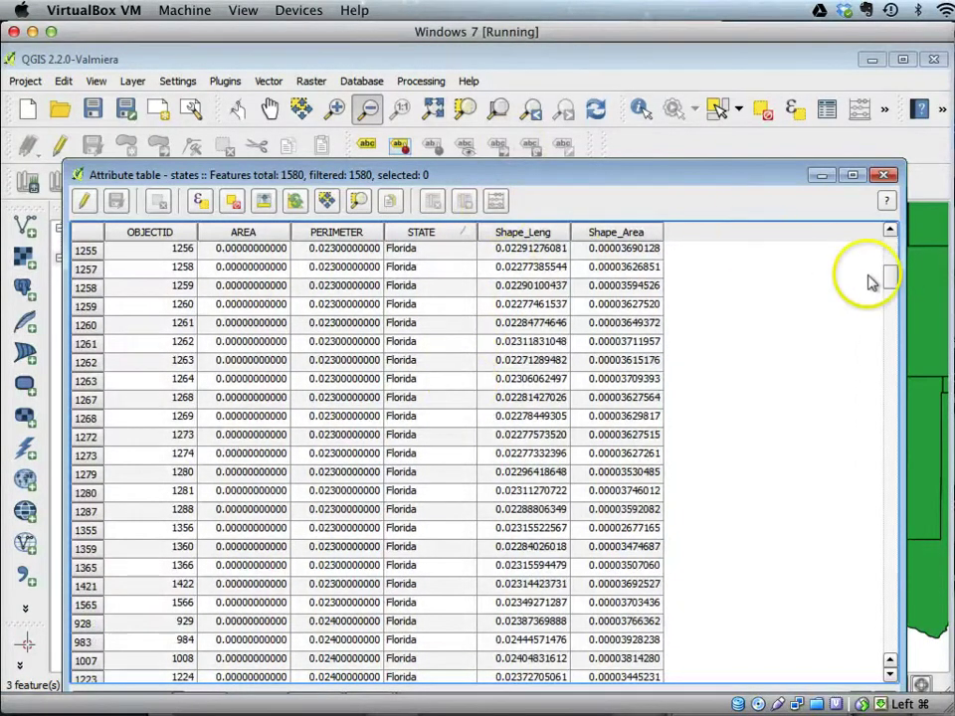
{"action": "scroll", "coordinate": [890, 303], "scroll_direction": "down", "scroll_amount": 2}
{"action": "left_click_drag", "start_coordinate": [890, 310], "coordinate": [893, 279]}
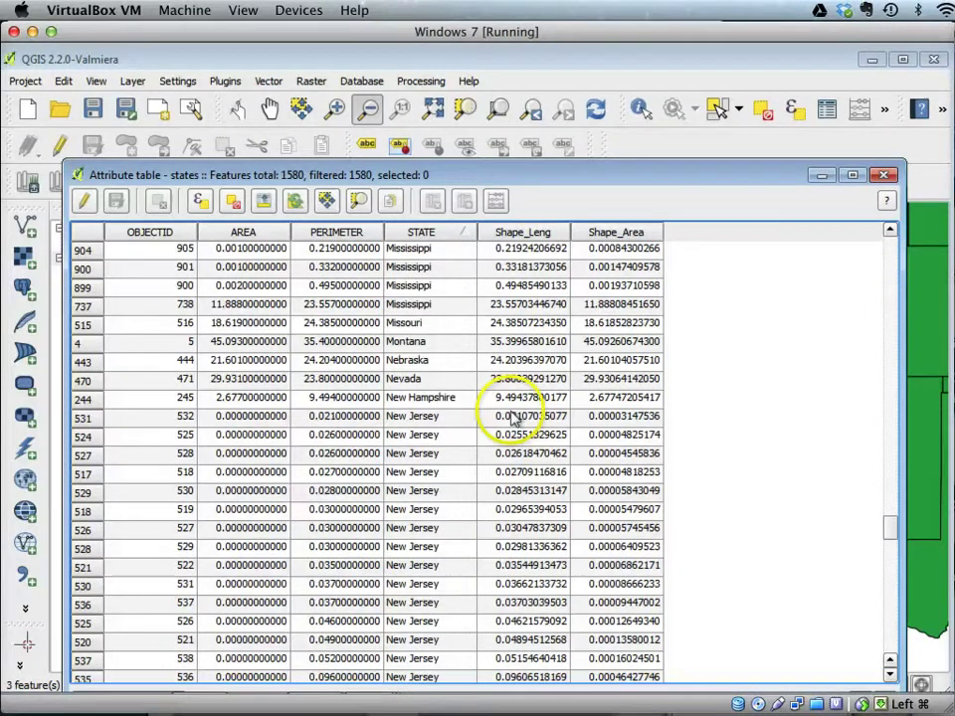
- Select the Nevada record, check its yellow highlight on the map, then reposition the table
{"action": "left_click", "coordinate": [85, 381]}
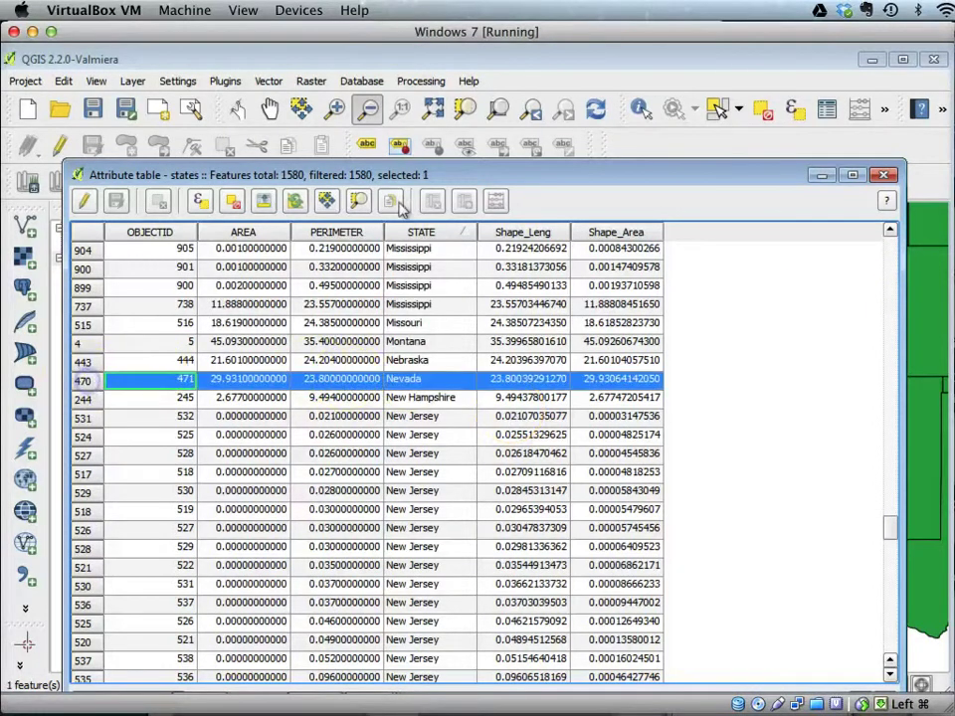
{"action": "left_click_drag", "start_coordinate": [642, 189], "coordinate": [645, 293]}
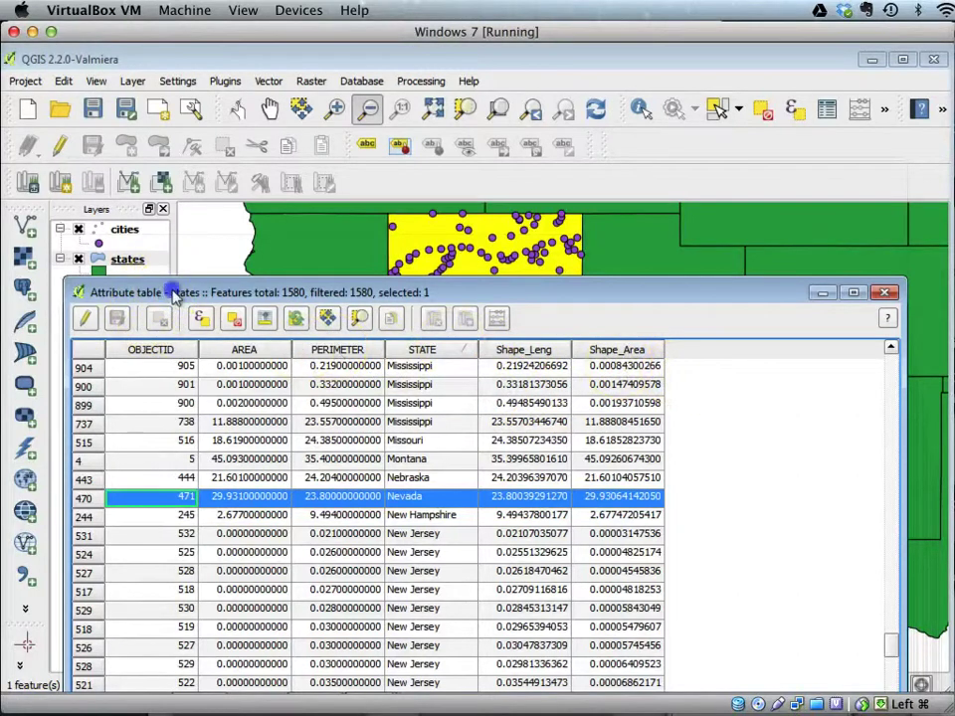
{"action": "left_click_drag", "start_coordinate": [181, 294], "coordinate": [220, 235]}
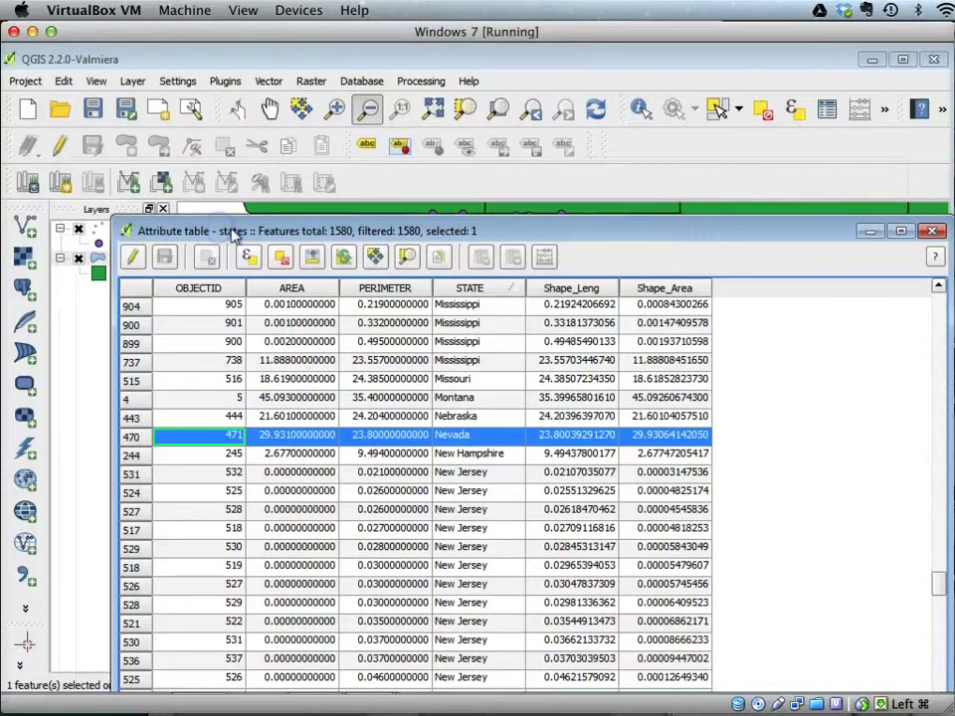